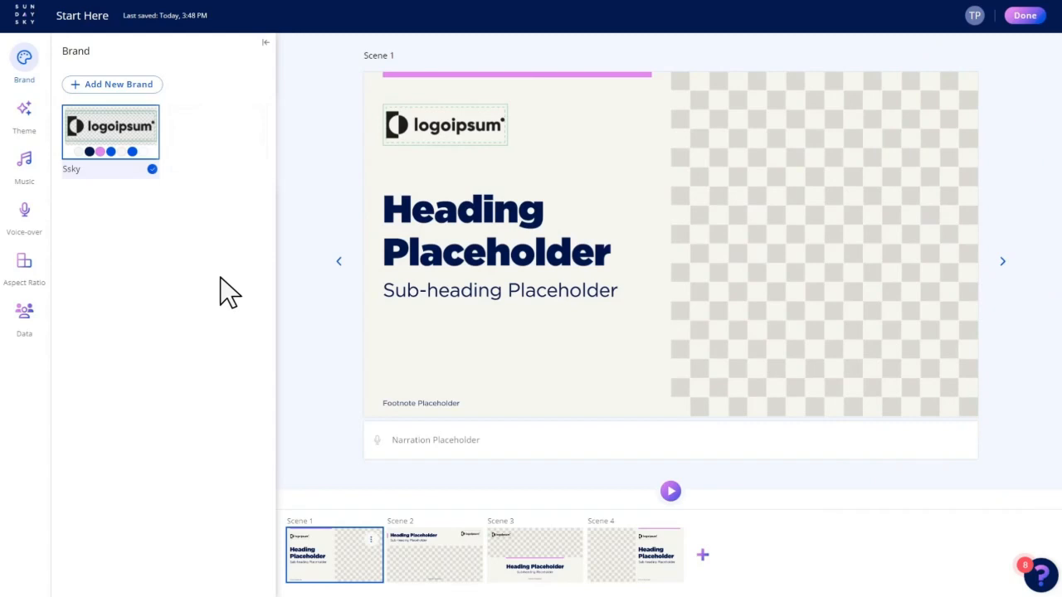
- Open the Ssky brand for editing, check its heading font and secondary color settings, and save the brand
left_click(152, 114)
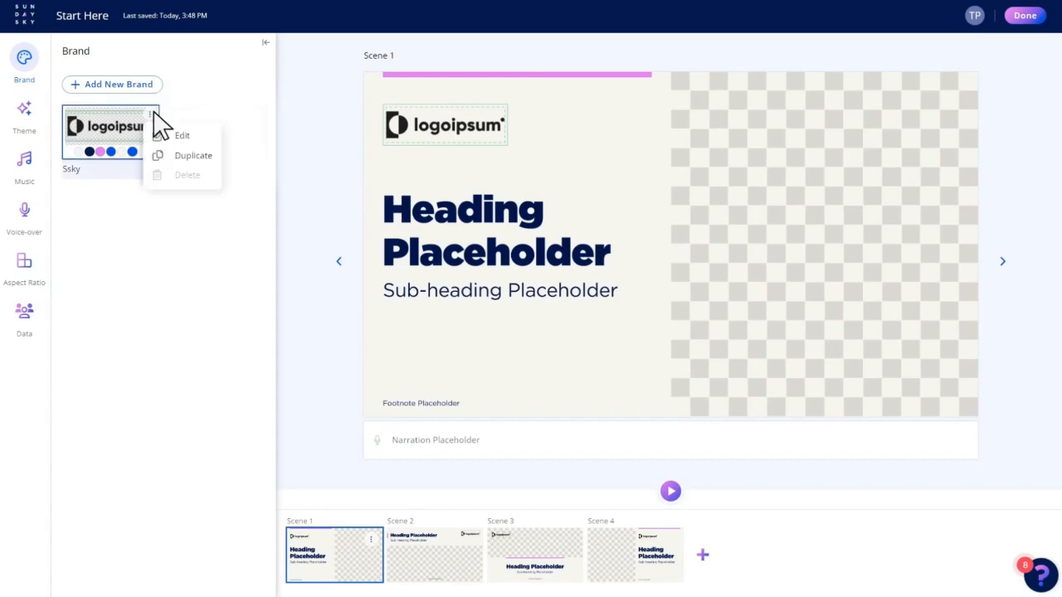
left_click(176, 134)
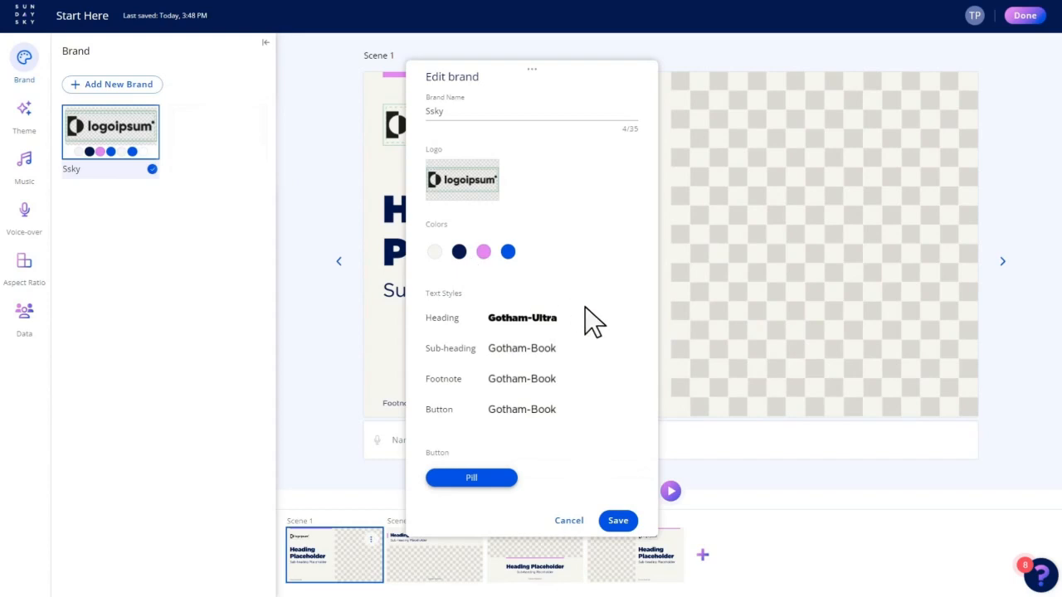
left_click(623, 319)
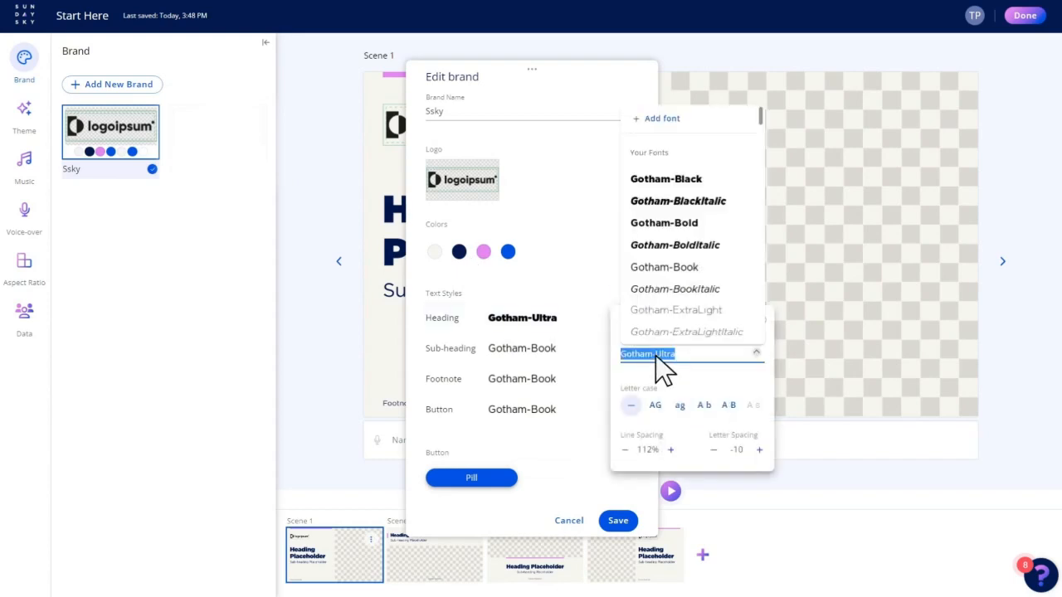
left_click(461, 253)
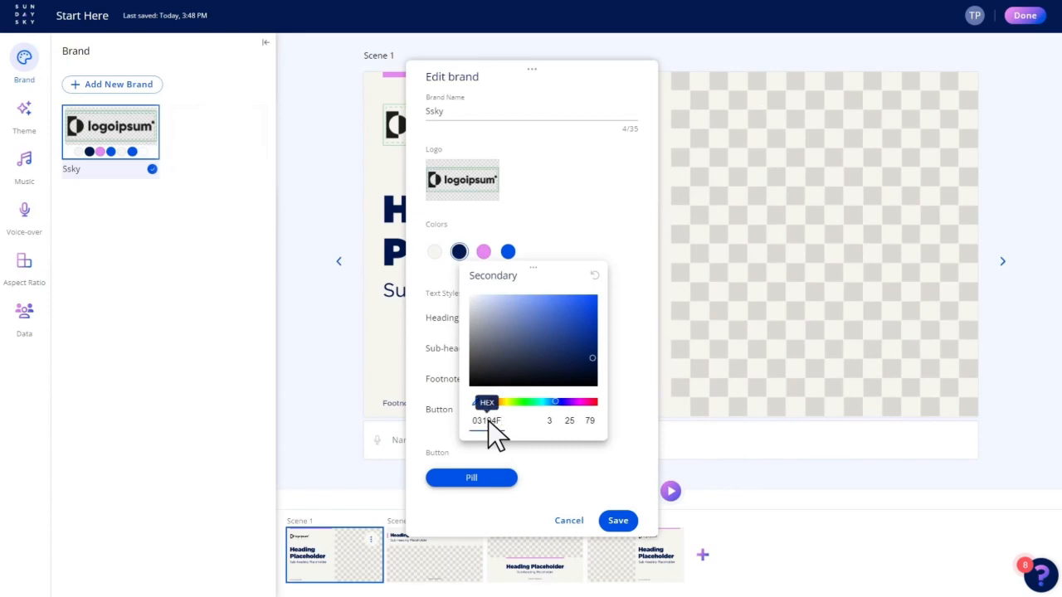
left_click(620, 519)
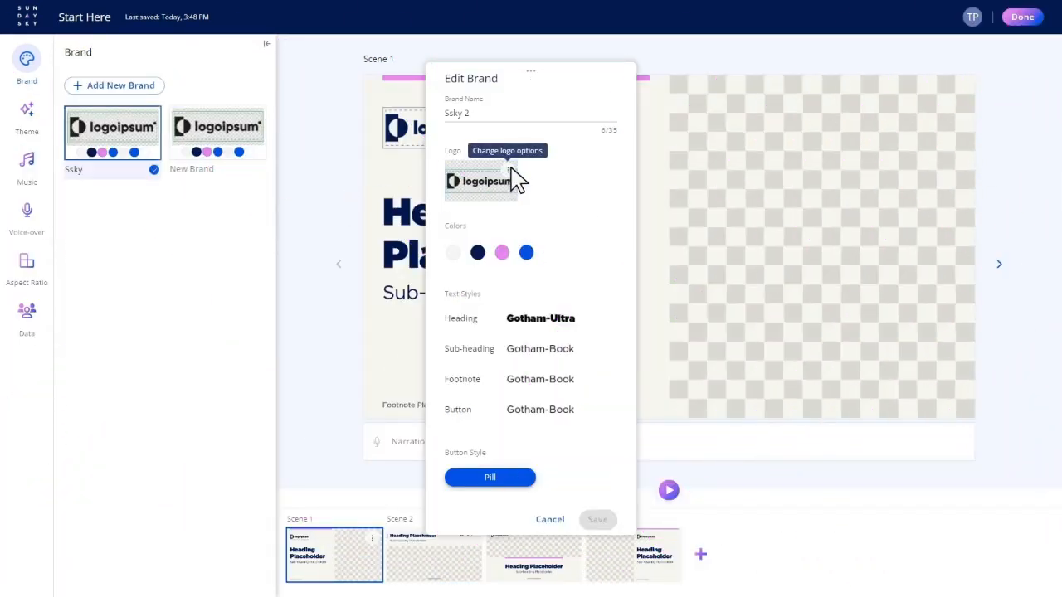
- Replace the logo of the Ssky 2 brand with the CNX logo image and open the logo for editing
left_click(510, 171)
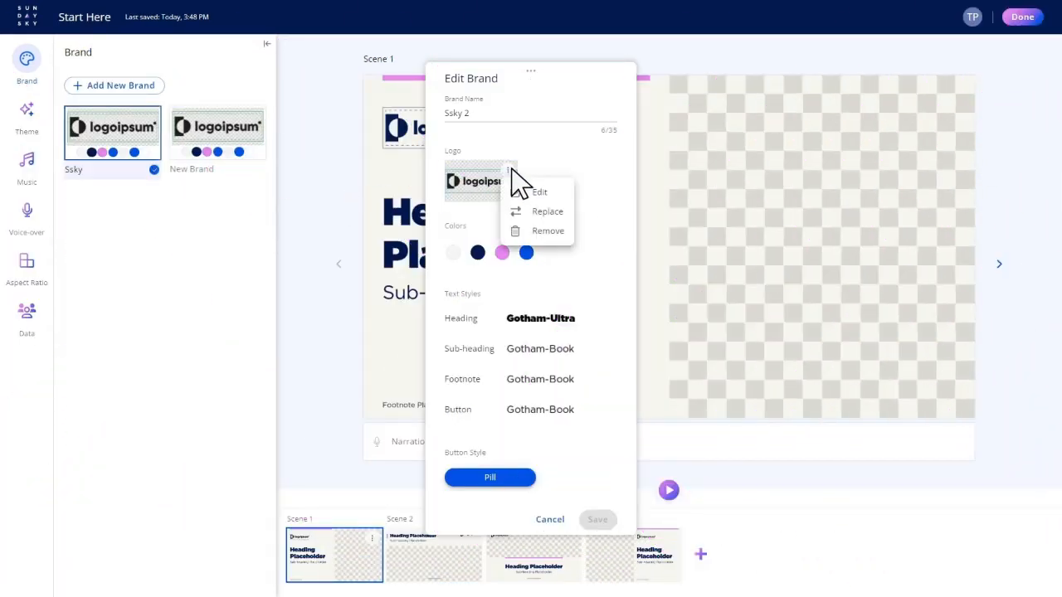
left_click(539, 214)
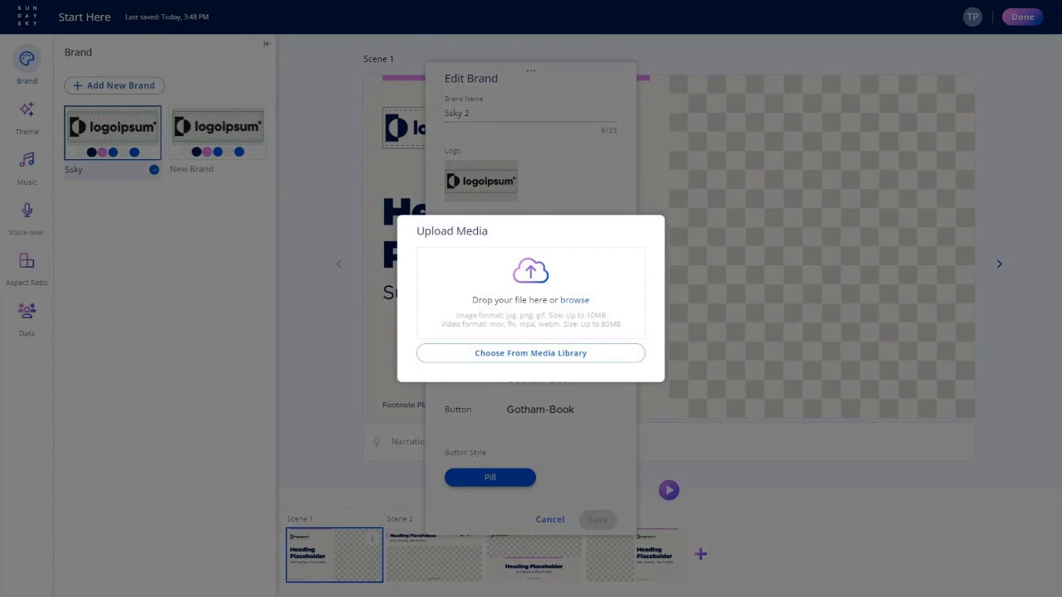
left_click_drag(387, 5, 521, 292)
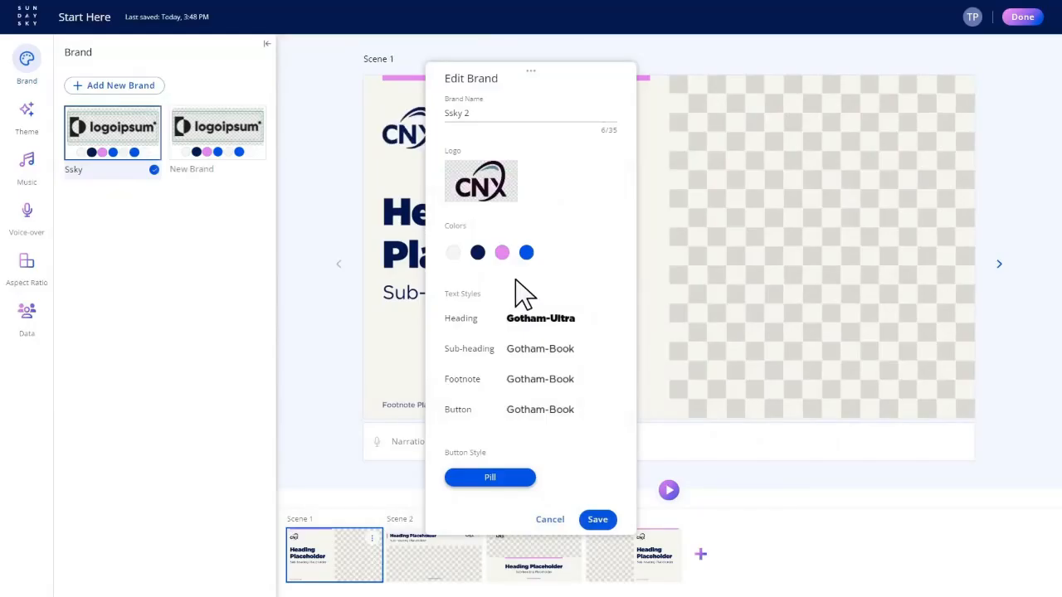
left_click(507, 170)
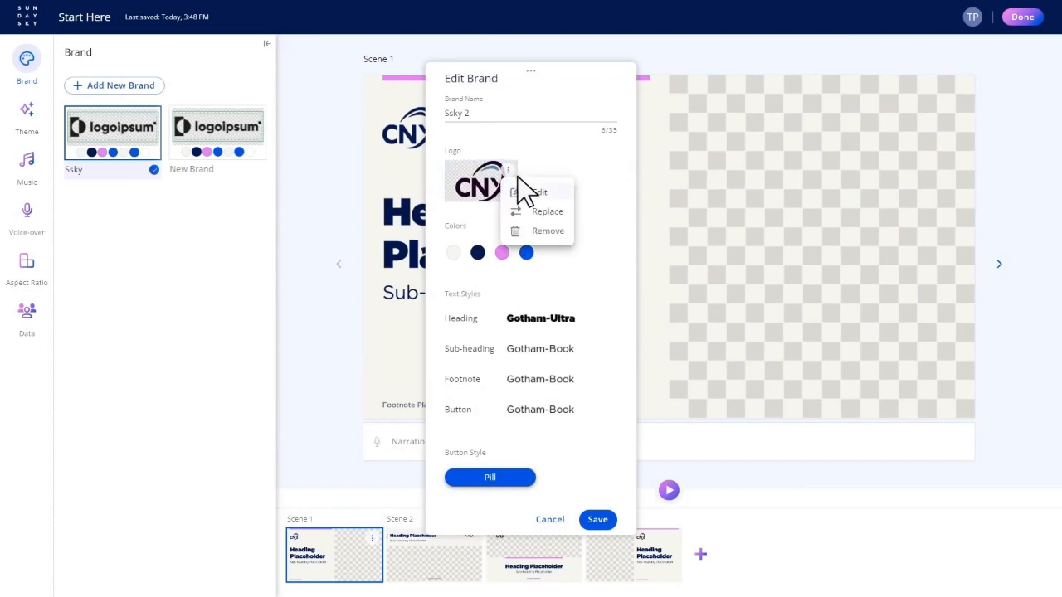
left_click(538, 191)
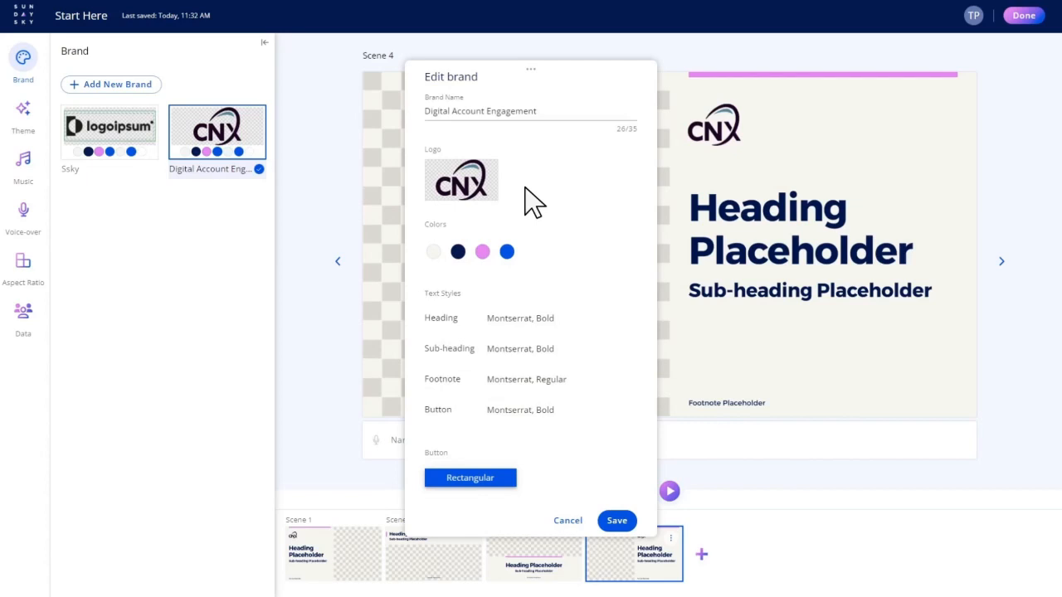
- Set the primary color of the Digital Account Engagement brand to hex 210425
left_click(434, 252)
left_click(458, 421)
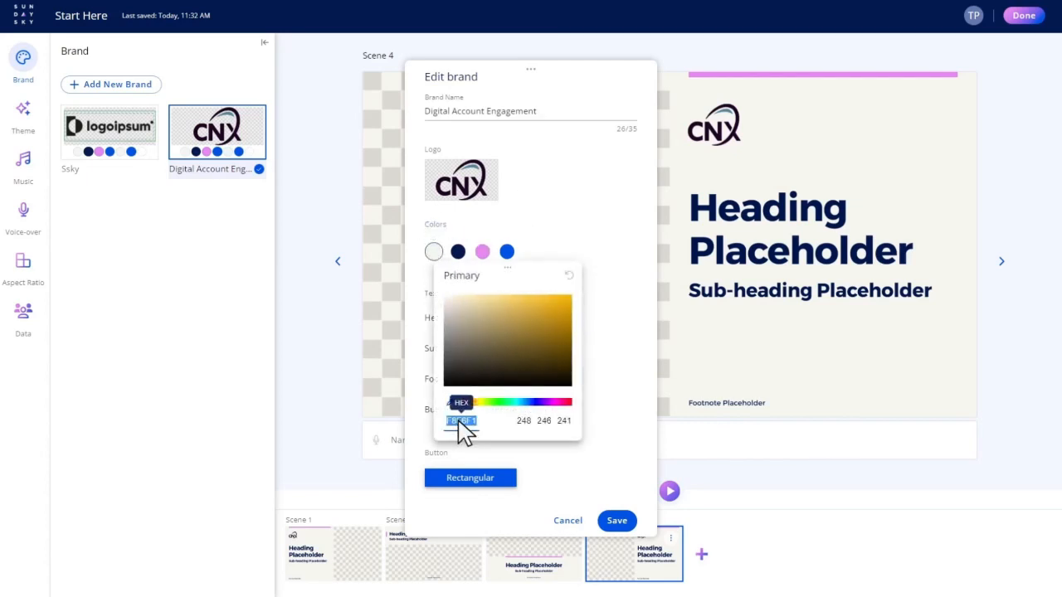
type("210425")
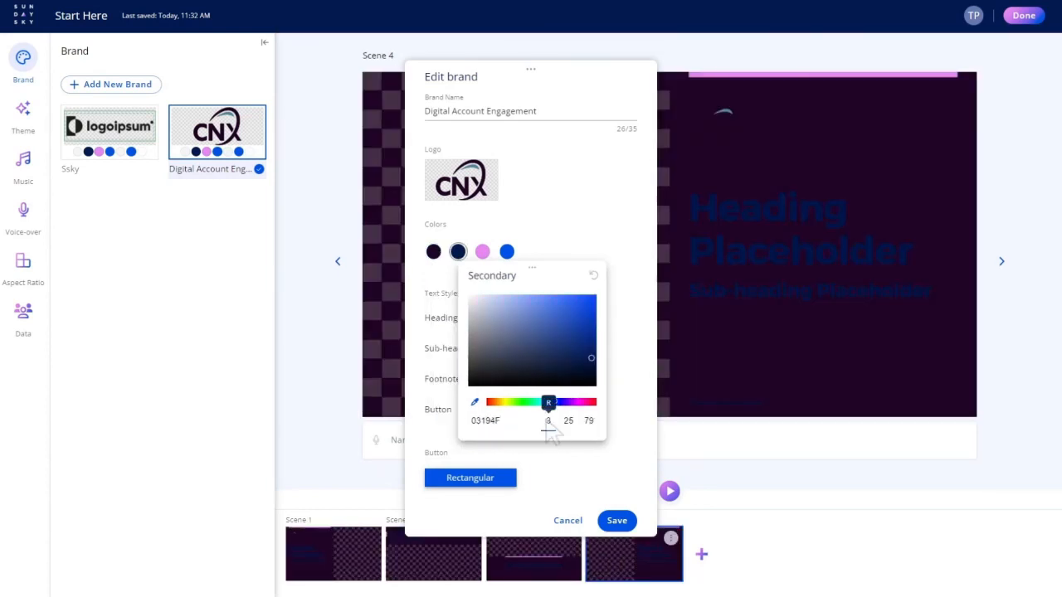
- Set the brand's secondary color to RGB 241, 247, 248 and change Accent 1 to a saturated yellow
type("241")
key("Tab")
type("247")
key("Tab")
type("248")
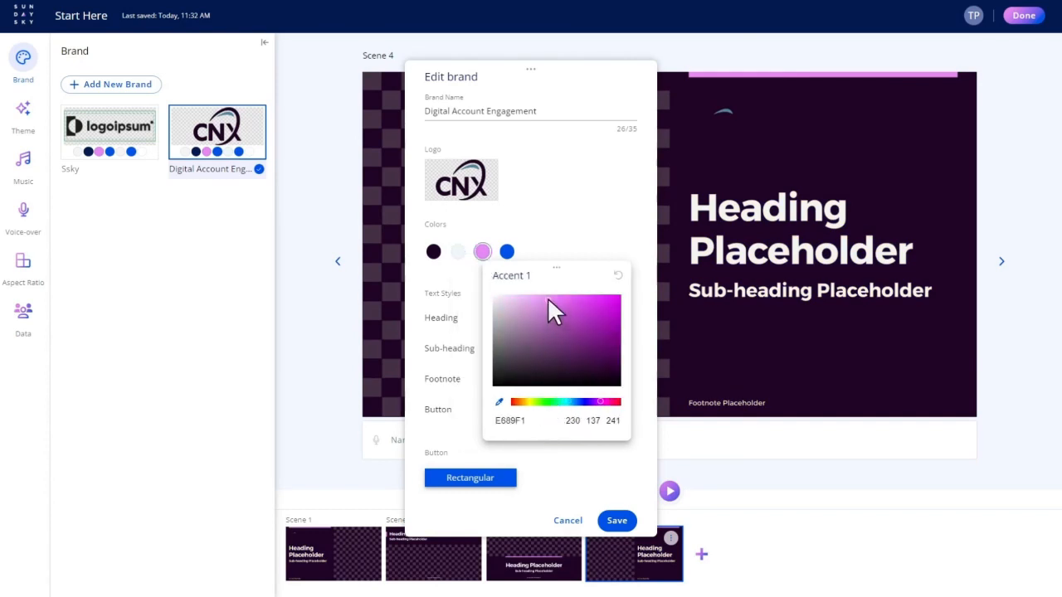
left_click_drag(548, 301, 601, 310)
left_click(528, 403)
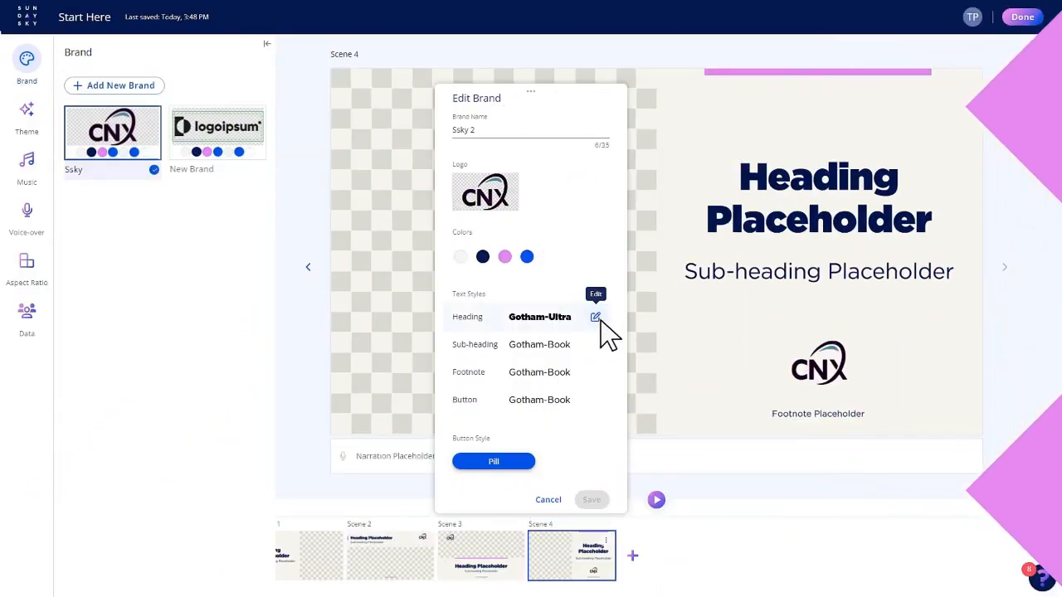
- Set the brand's heading font to Anton, Regular with uppercase letter case
left_click(599, 316)
left_click(711, 240)
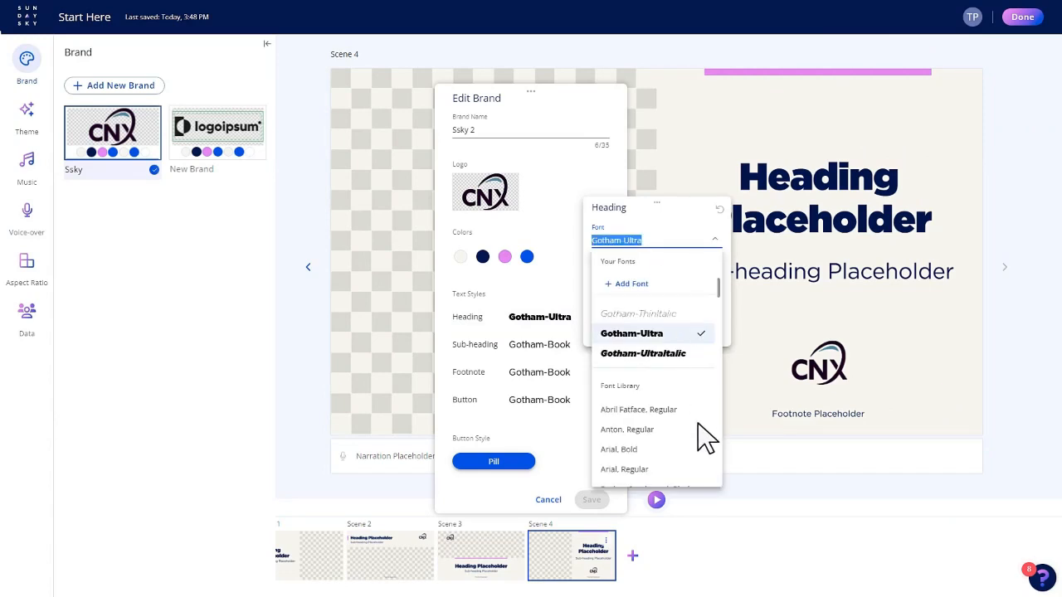
left_click(699, 427)
left_click(674, 243)
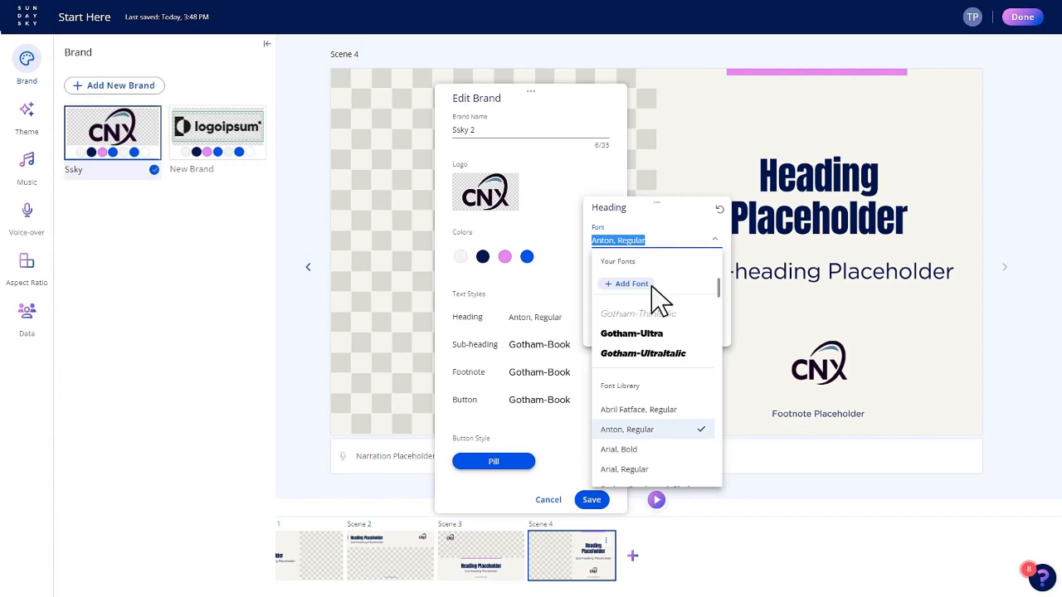
left_click(571, 288)
left_click(623, 287)
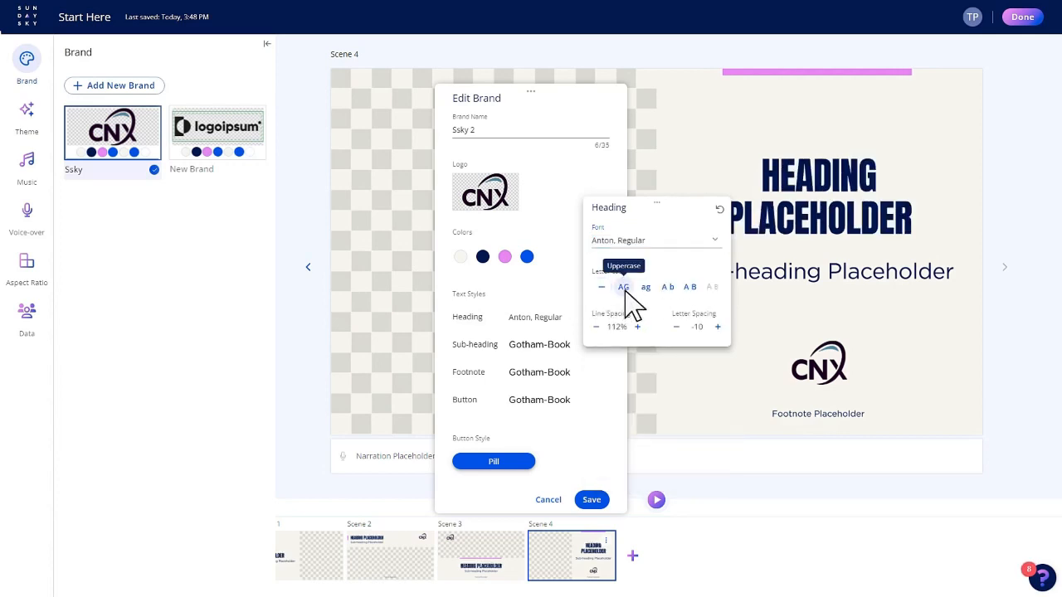
- Set the heading text style's line spacing to 100% and its letter spacing to 5
left_click(597, 329)
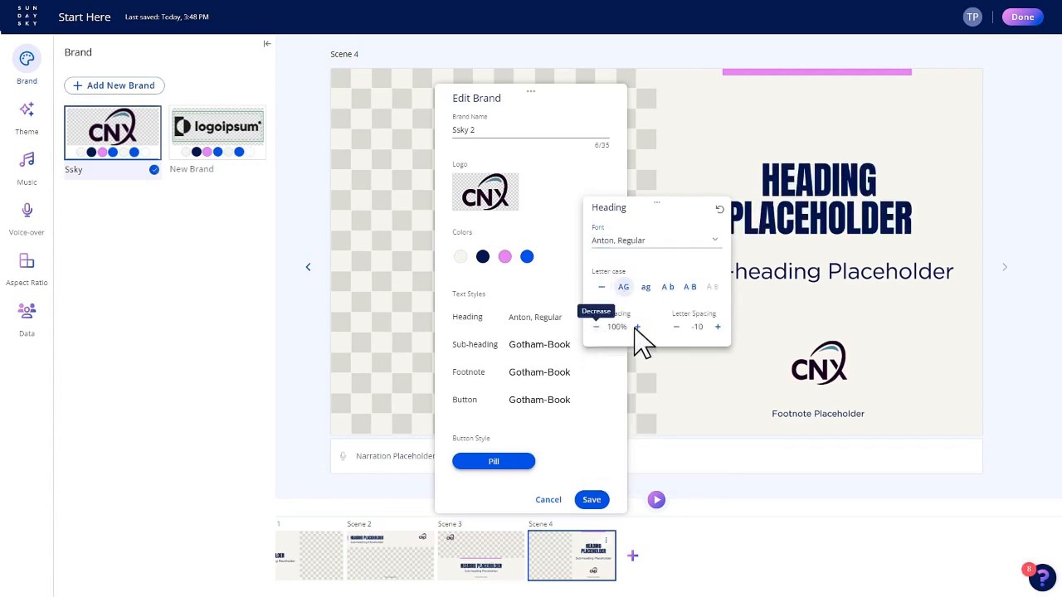
left_click(718, 328)
left_click(719, 328)
left_click(717, 328)
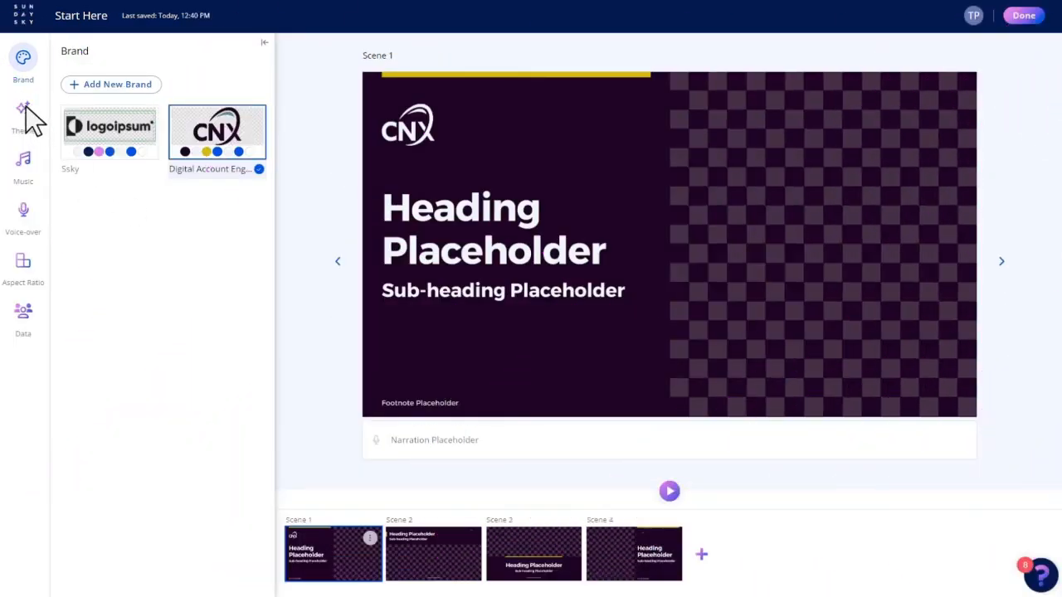
- Try the Waves and Craft themes on the video and settle on the Limbo theme
left_click(25, 112)
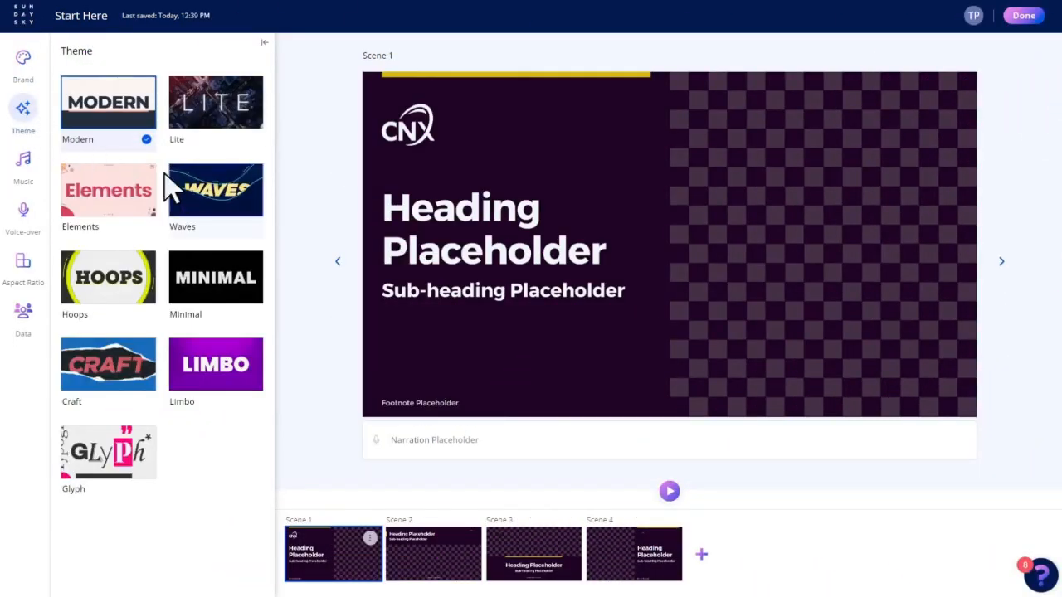
mouse_move(230, 194)
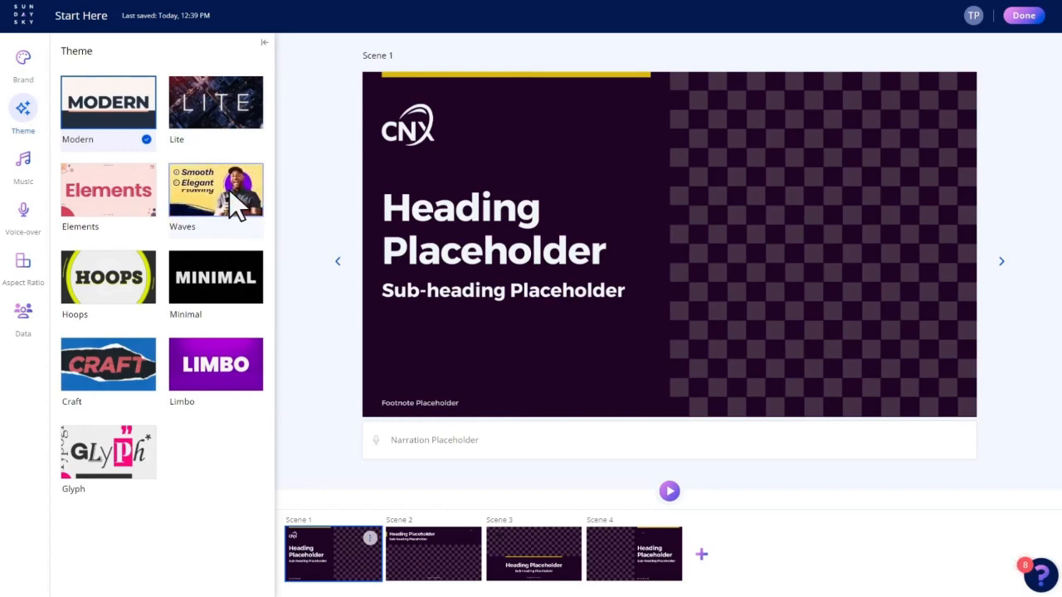
left_click(229, 190)
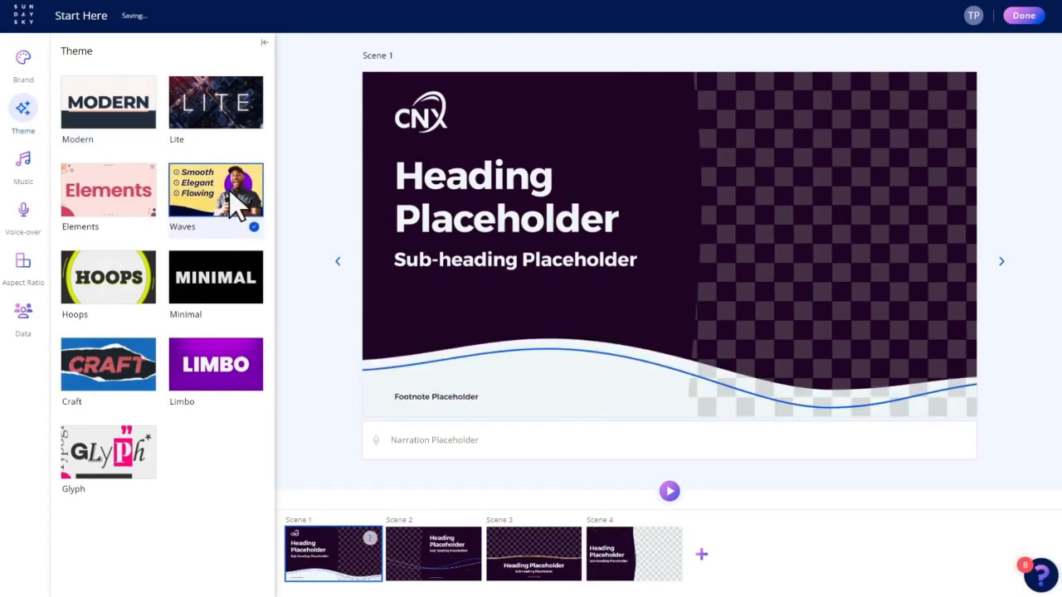
left_click(129, 345)
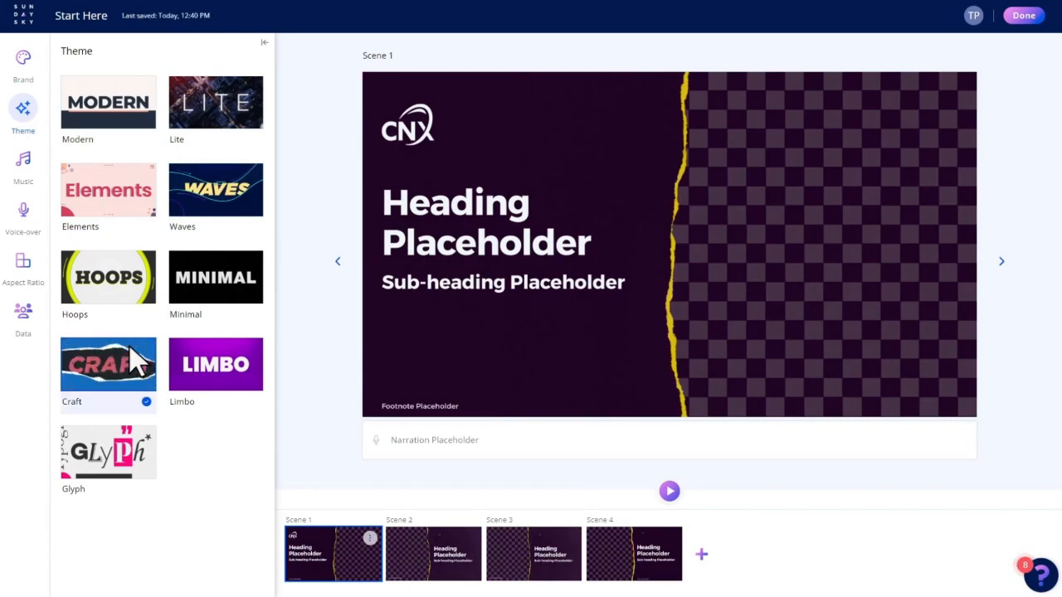
left_click(176, 375)
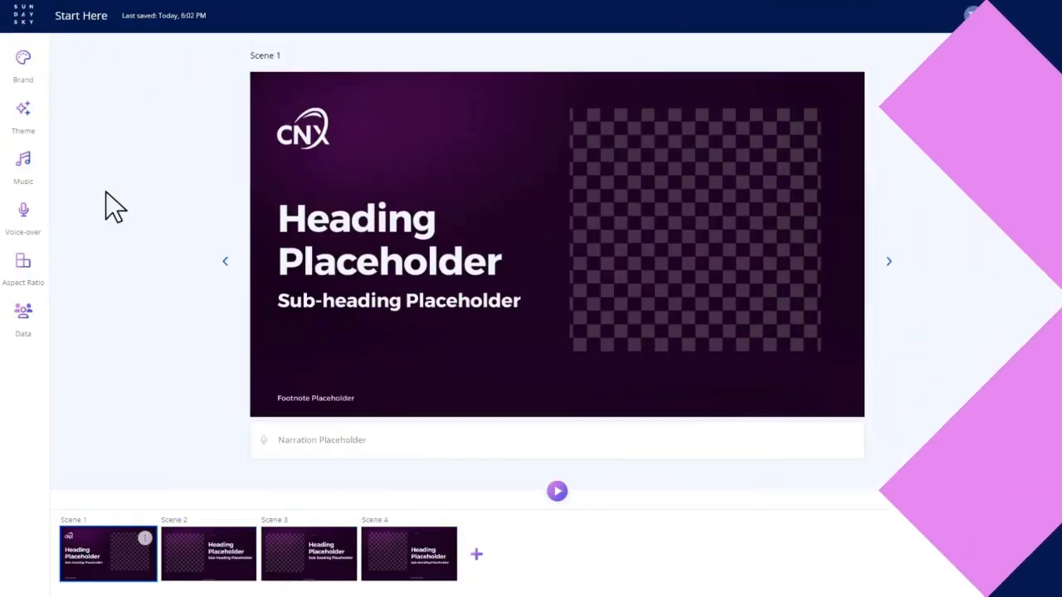
- Choose the stock music track Inspiring Rising Orchestral Piano - 30 Sec for the video
left_click(28, 158)
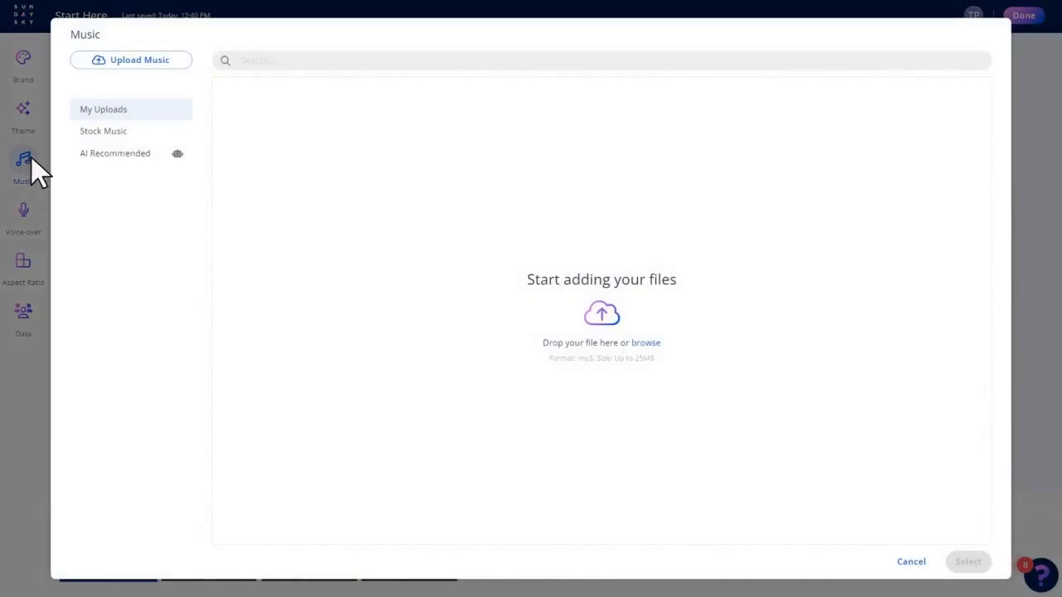
left_click(107, 134)
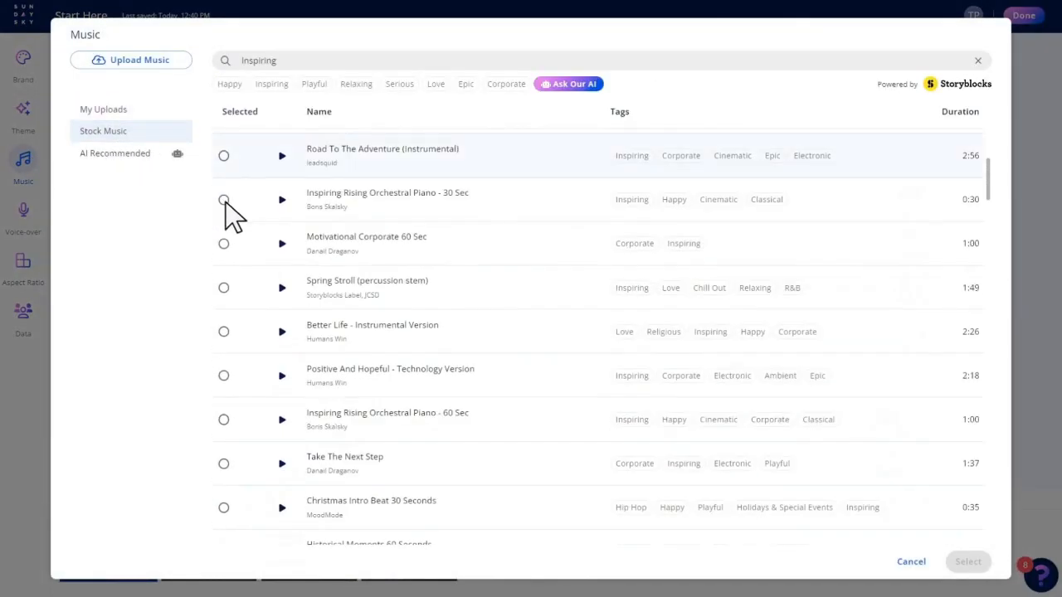
left_click(224, 201)
- Search the stock music for Playful tracks and explore the Happy tag
double_click(242, 63)
type("Playful")
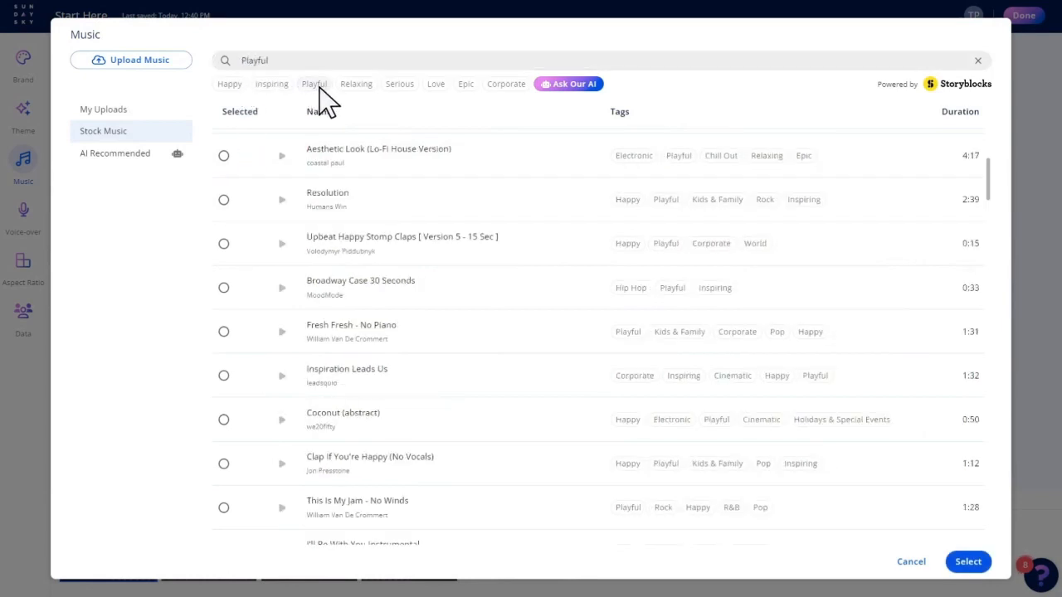
left_click(628, 243)
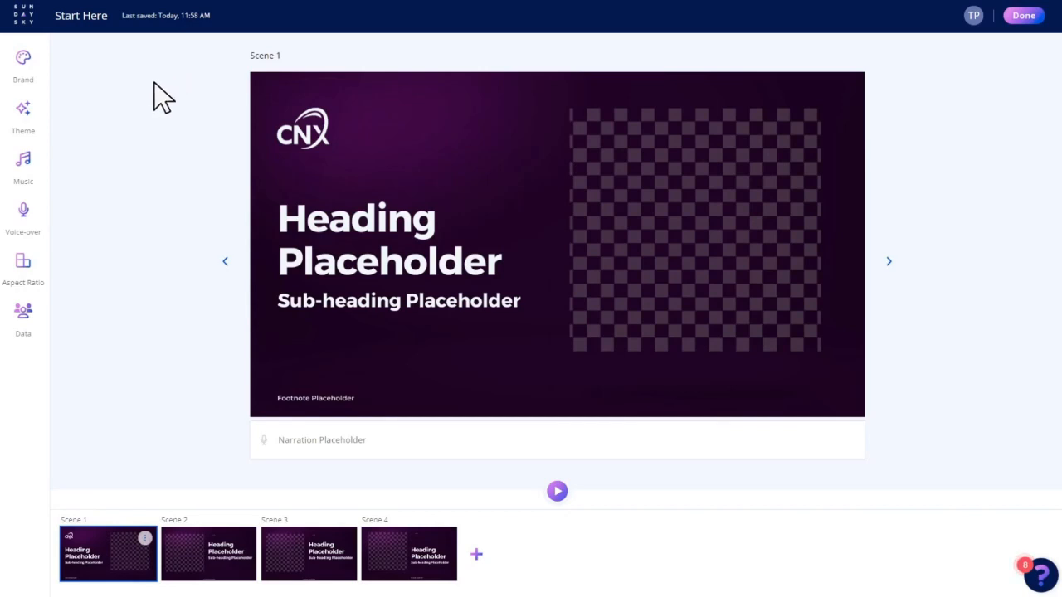
- Choose the automated English (US) voice Helen as the video's voice-over
left_click(23, 211)
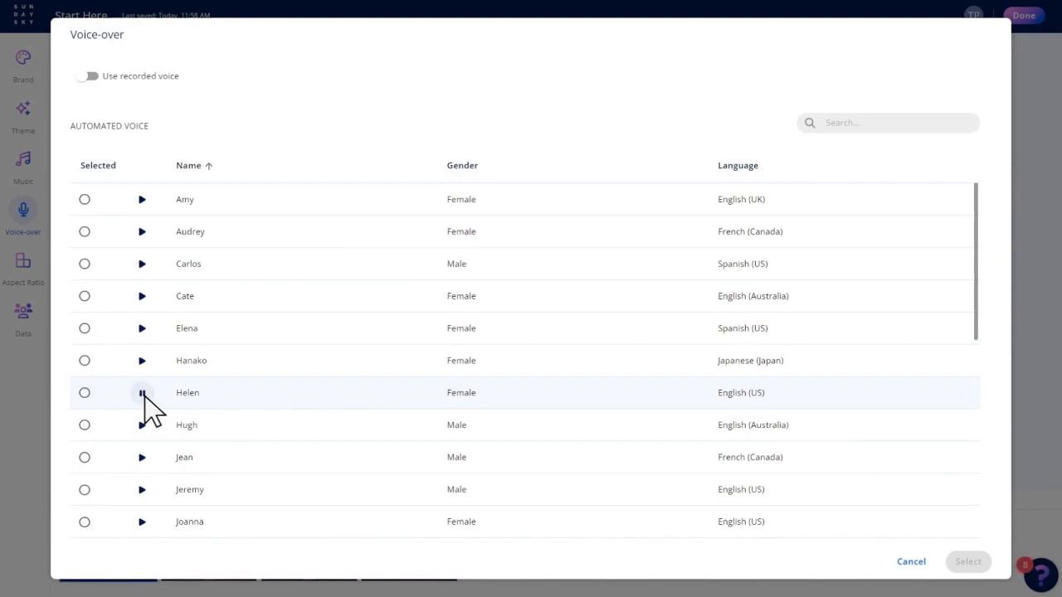
left_click(84, 392)
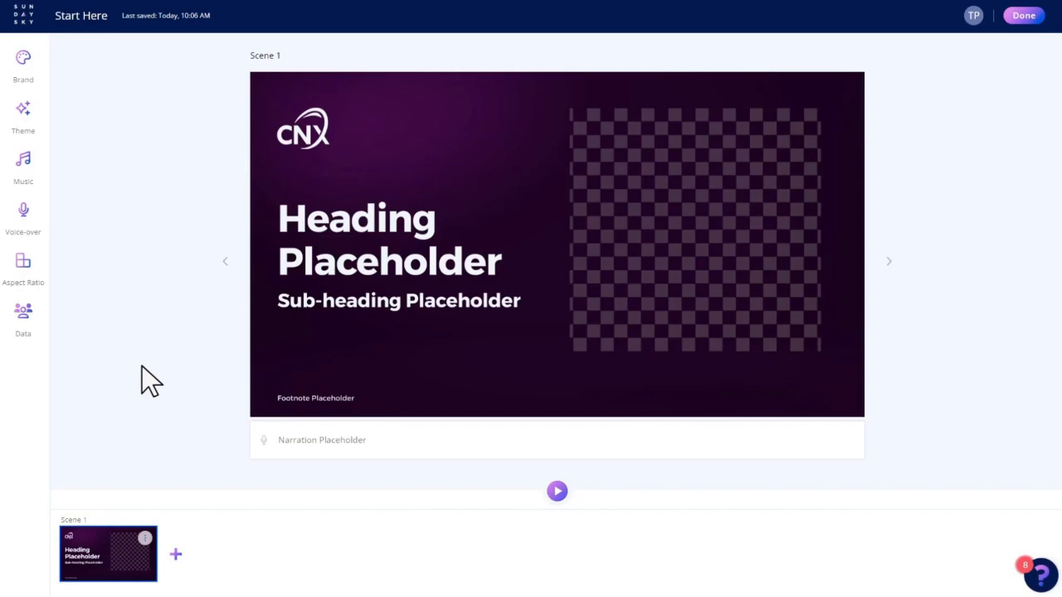
- Browse the scene templates and add a Single Message with Media scene with a large centred heading over full-frame media
left_click(175, 551)
scroll(834, 347, "down", 1)
scroll(834, 347, "down", 3)
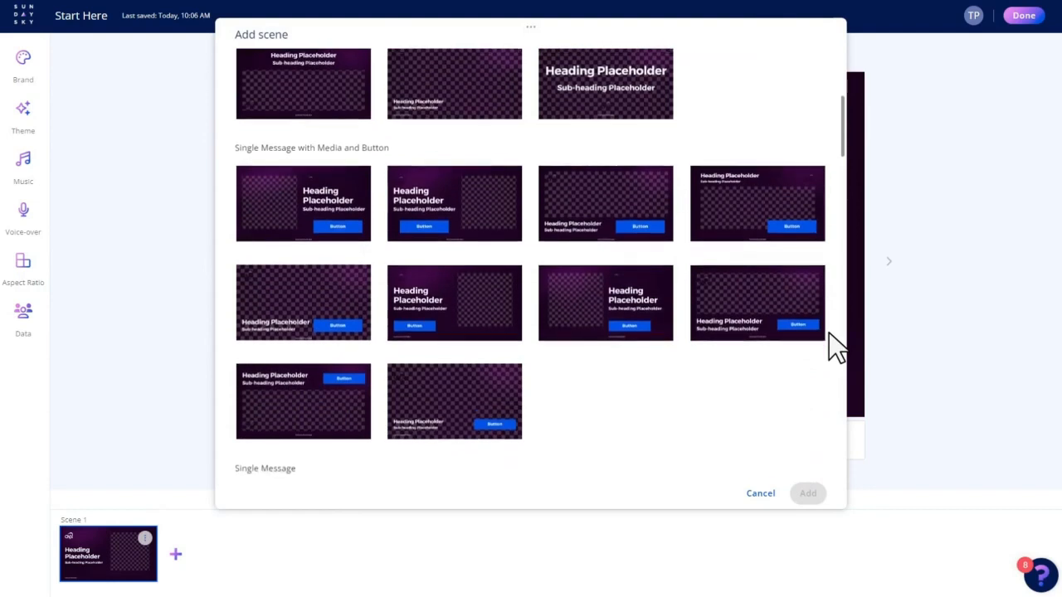
scroll(834, 346, "down", 6)
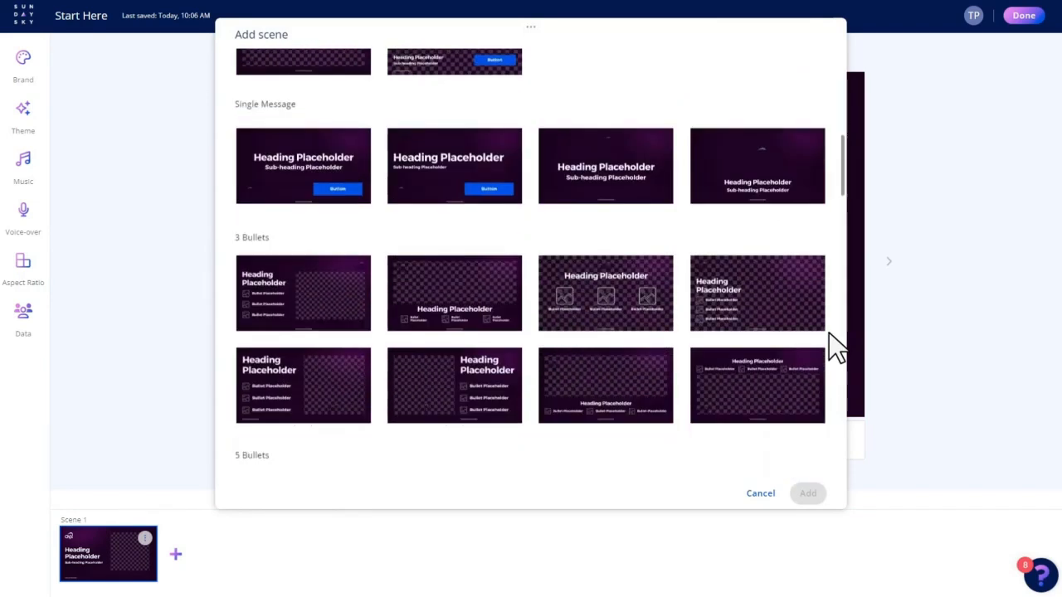
scroll(836, 349, "down", 1)
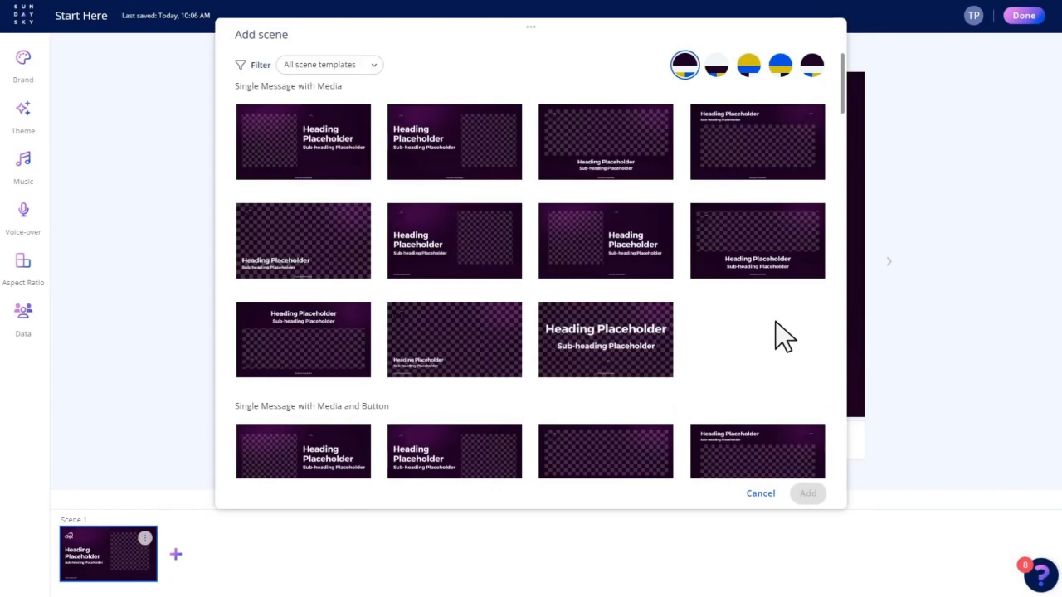
left_click(622, 332)
left_click(808, 493)
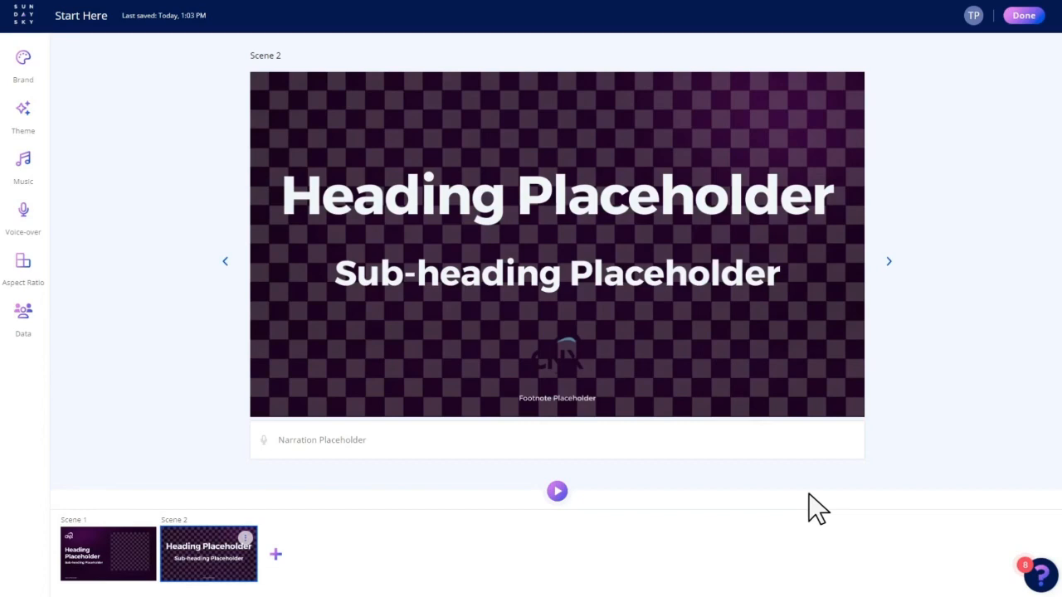
- Add a Double Headline with Button scene with media beside the heading, plus a 3 Button CTA scene with centred stacked buttons
left_click(277, 556)
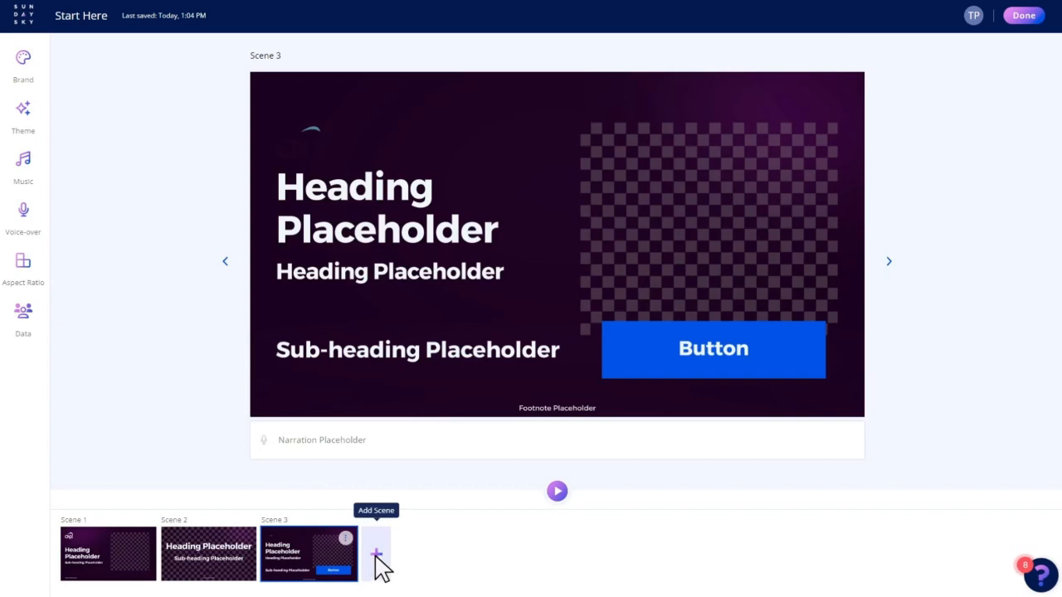
left_click(378, 557)
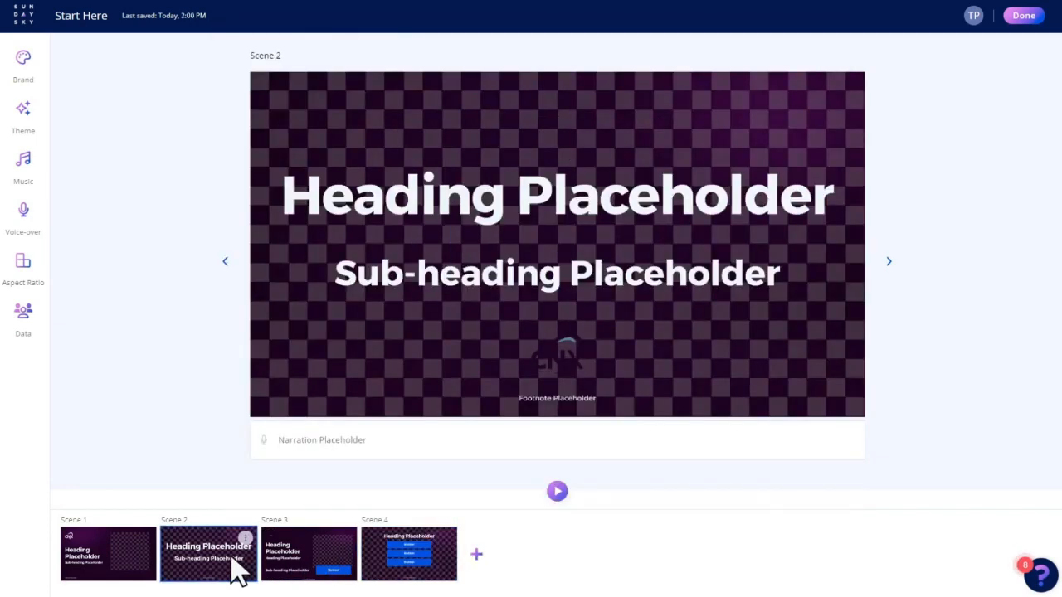
- Move scene 2 behind scene 3 and delete the three-button scene 4
left_click_drag(249, 564, 311, 558)
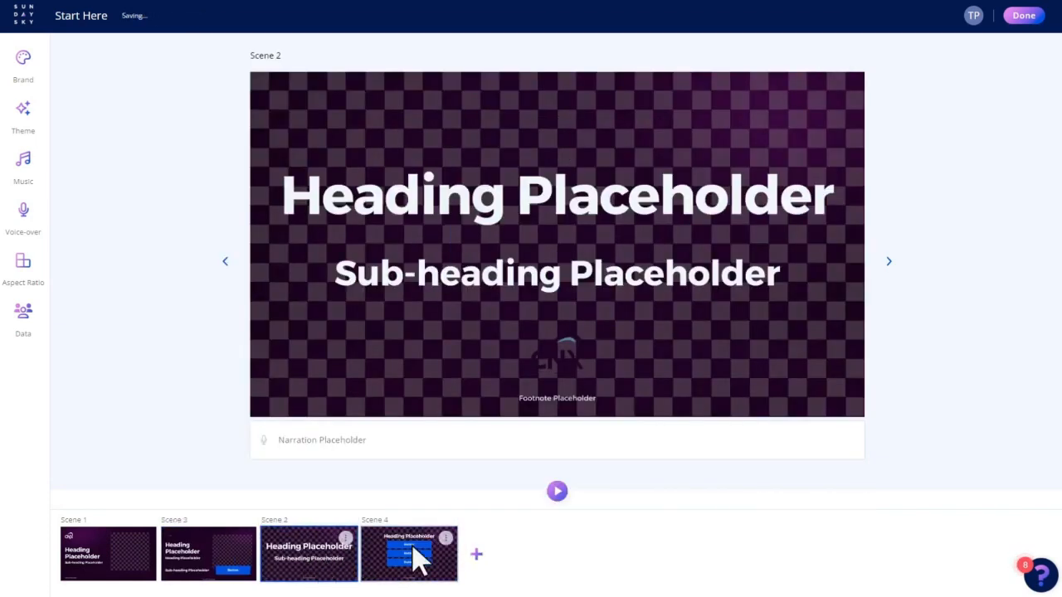
left_click(445, 535)
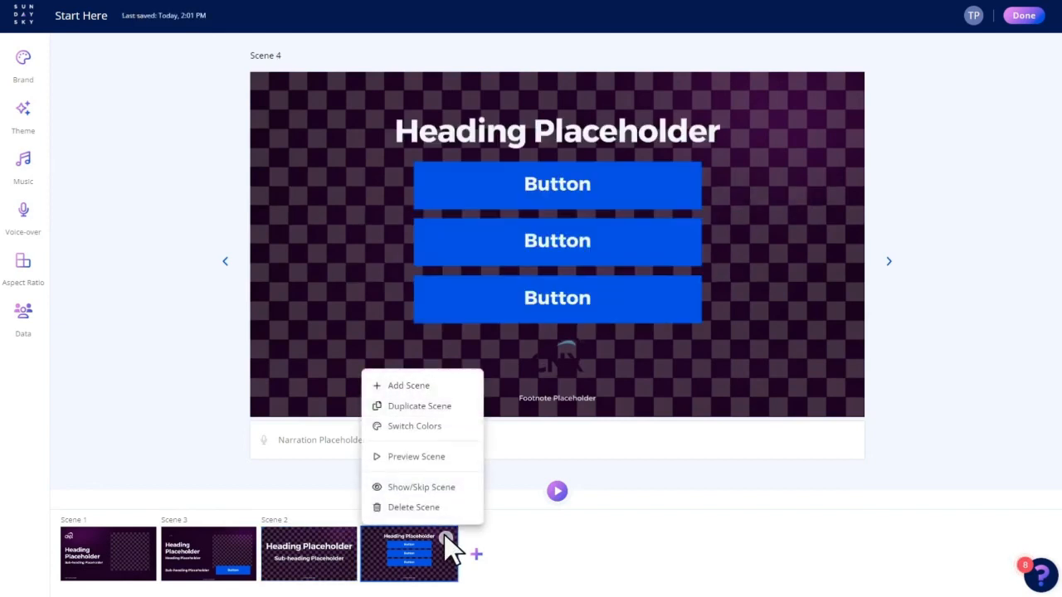
left_click(414, 507)
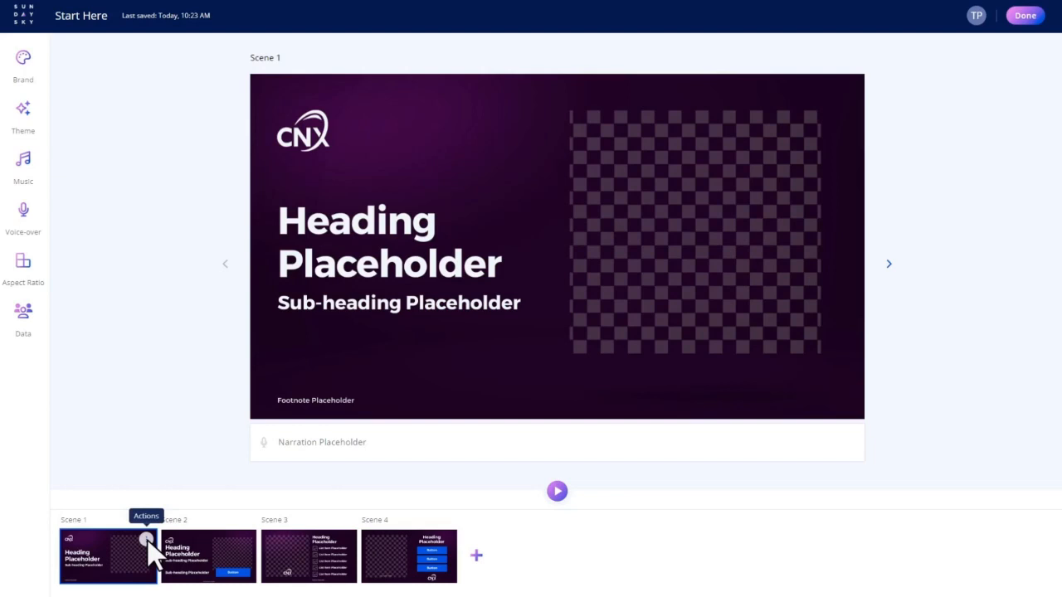
- Rename scene 1 as Opening in its scene info
left_click(147, 540)
left_click(120, 507)
left_click(434, 293)
triple_click(433, 295)
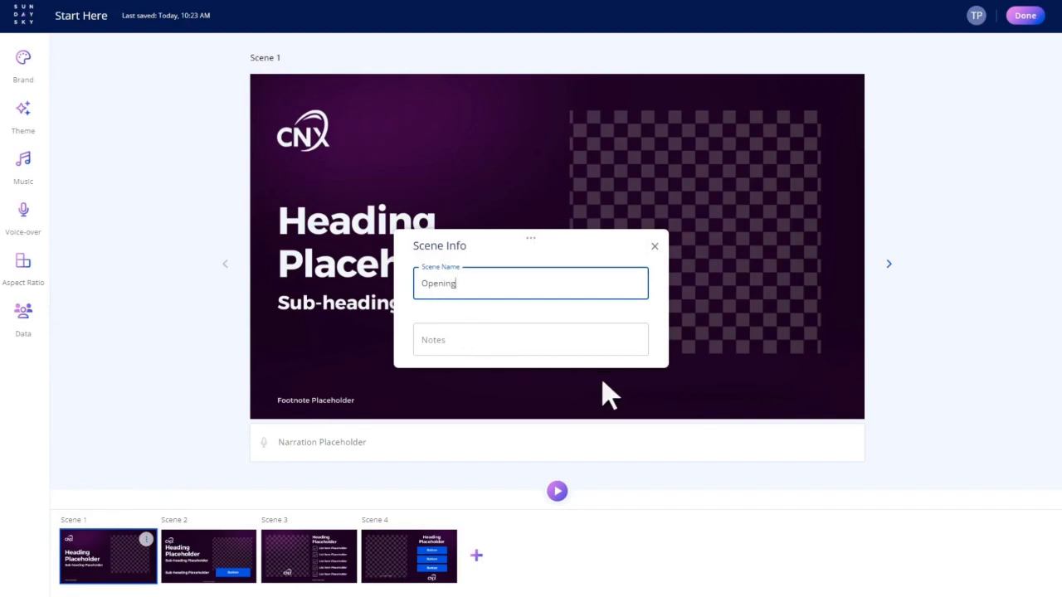
left_click(636, 398)
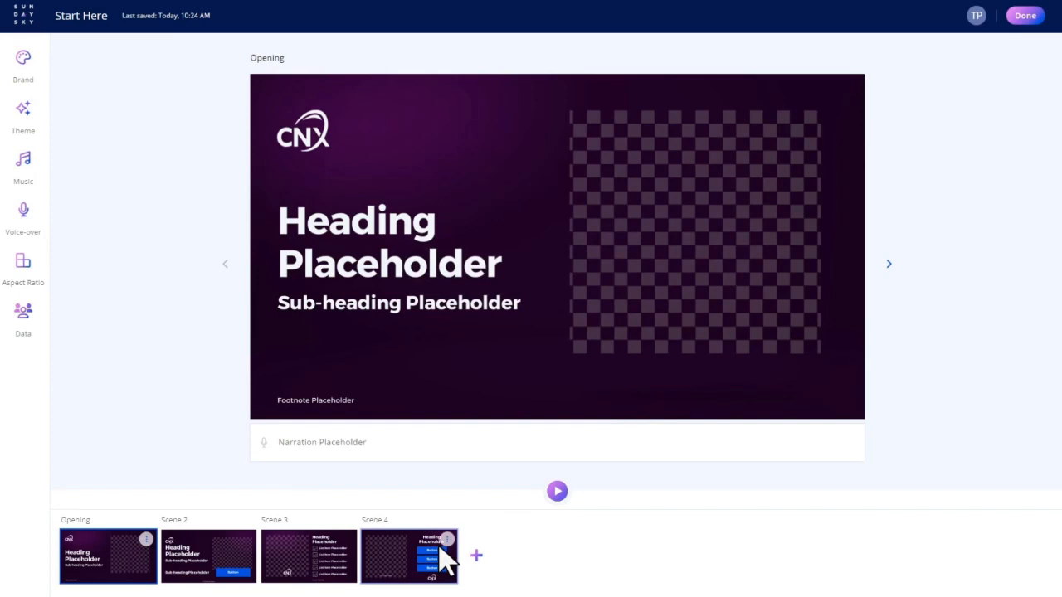
- Remove the middle button from scene 4 by clearing its button text
left_click(440, 557)
mouse_move(716, 340)
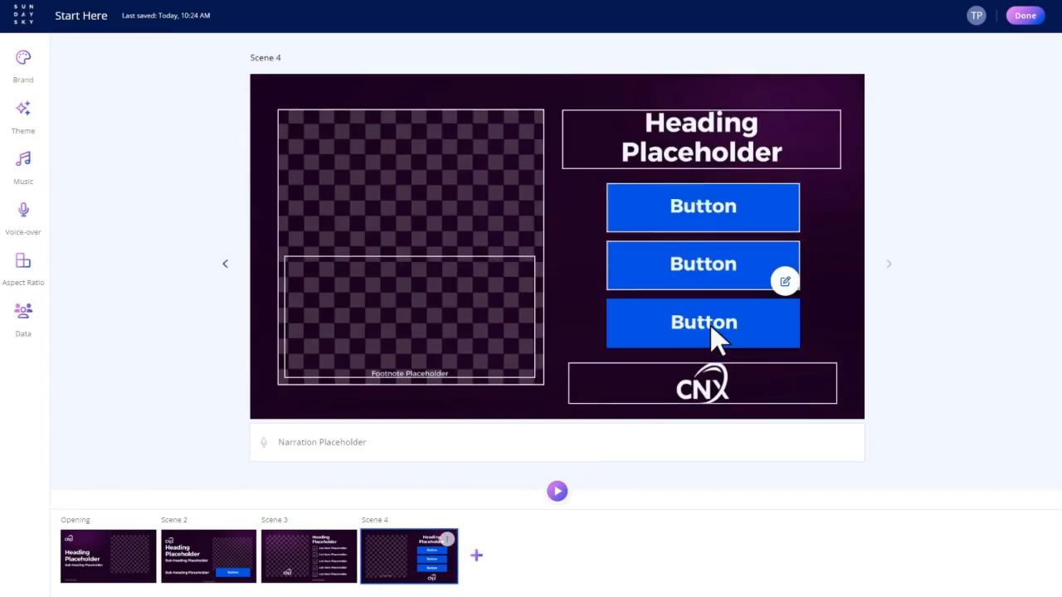
left_click(785, 281)
left_click(431, 275)
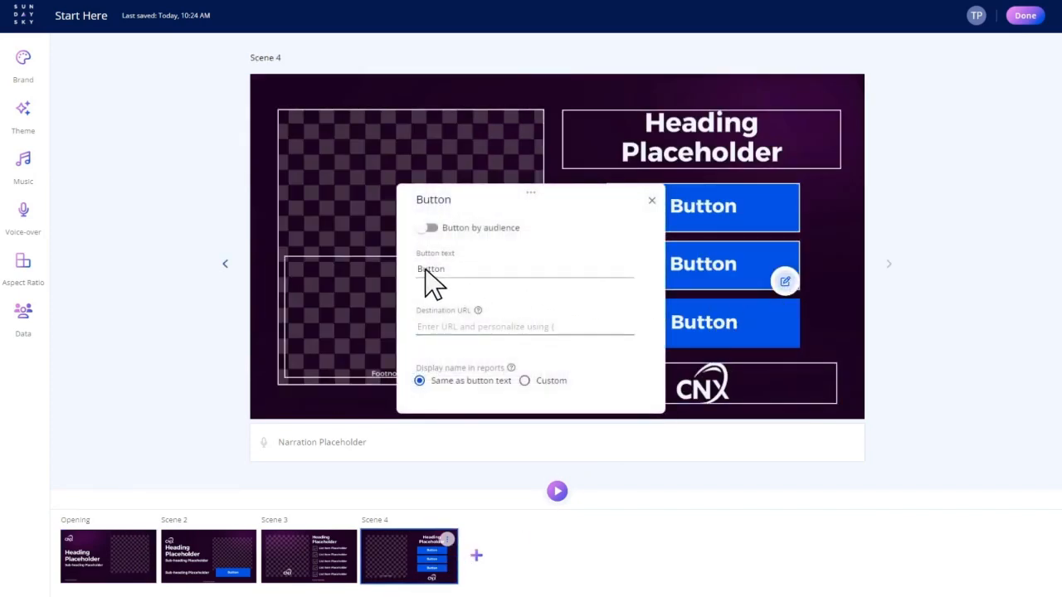
key("BackSpace")
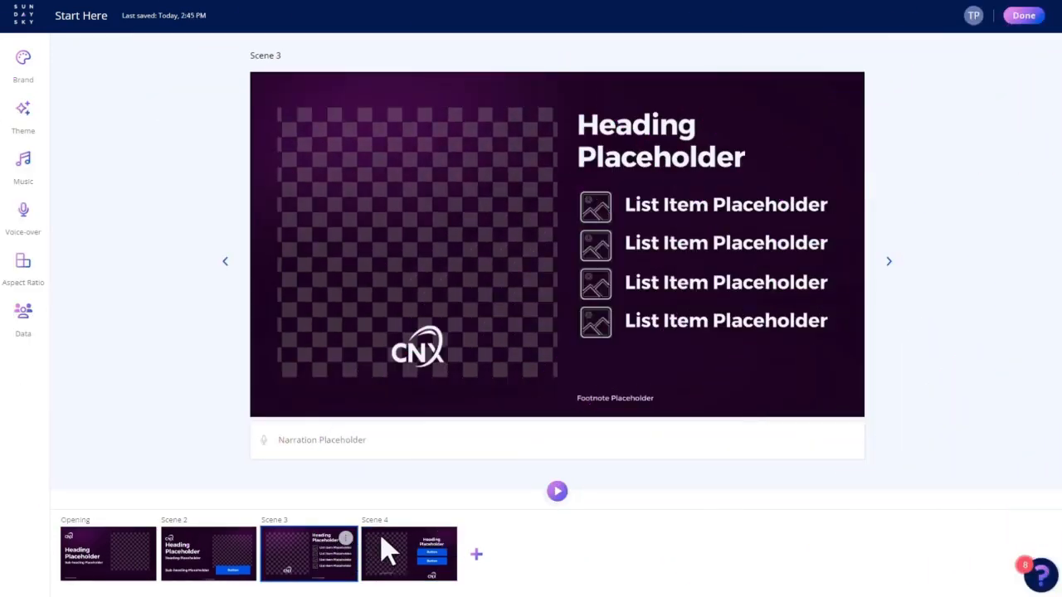
- Open the preview for scene 3 alone, switch it to the full video and play it
left_click(558, 492)
left_click(285, 141)
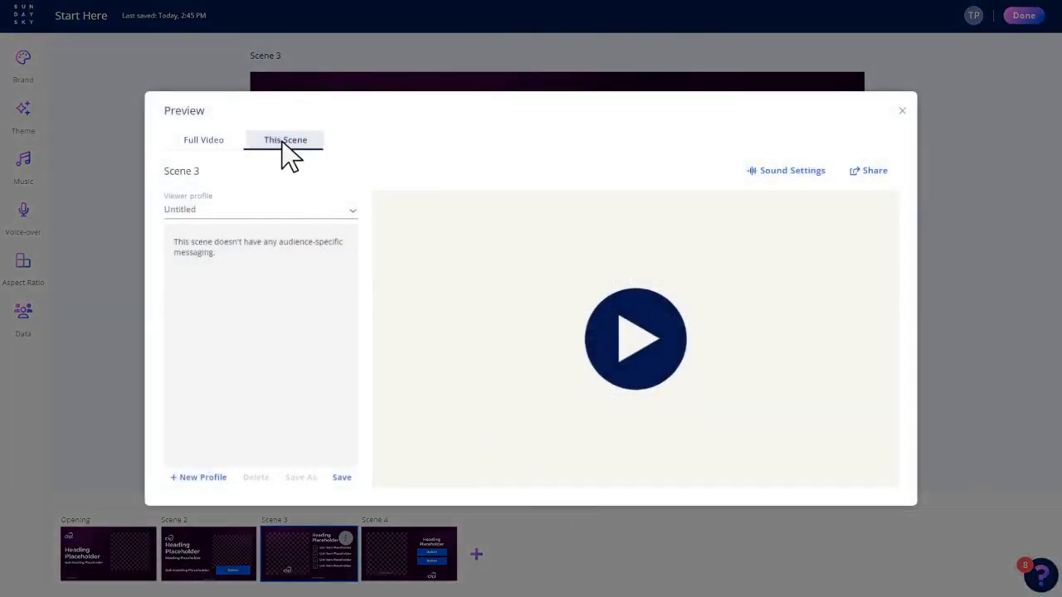
left_click(205, 154)
left_click(602, 337)
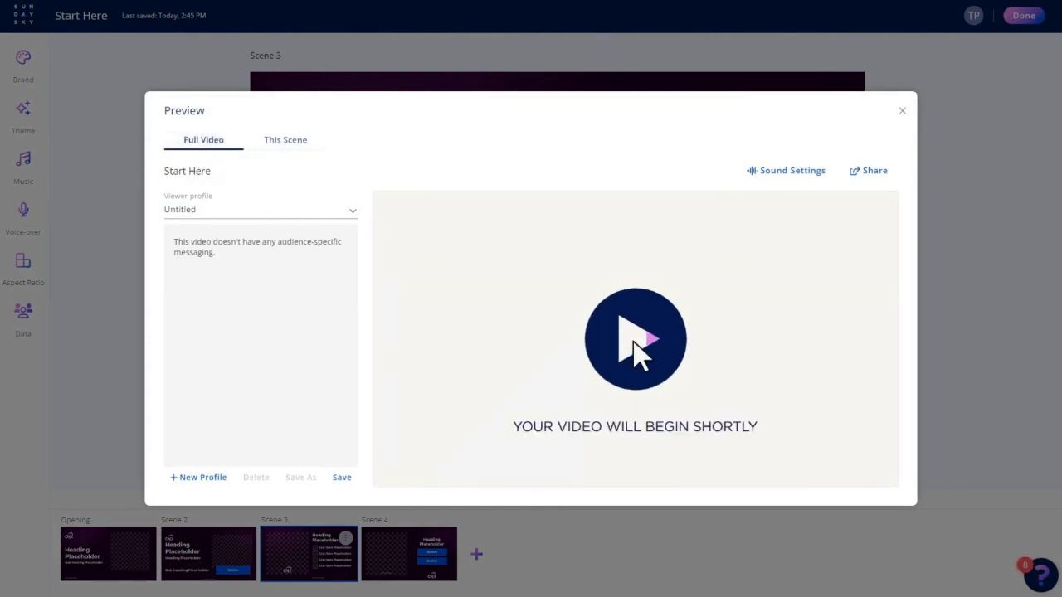